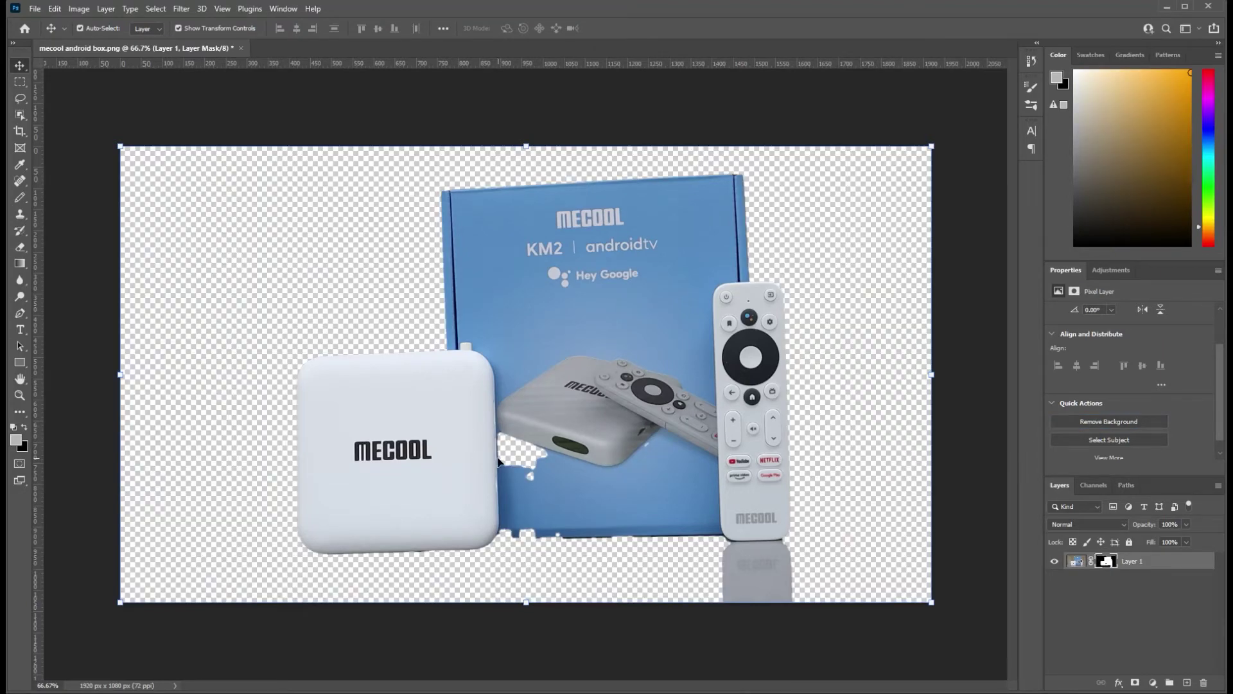
Step: Zoom into the Photoshop Mecool box cutout to inspect the missed areas, then zoom back out
scroll(507, 459, "up", 2)
scroll(508, 460, "up", 10)
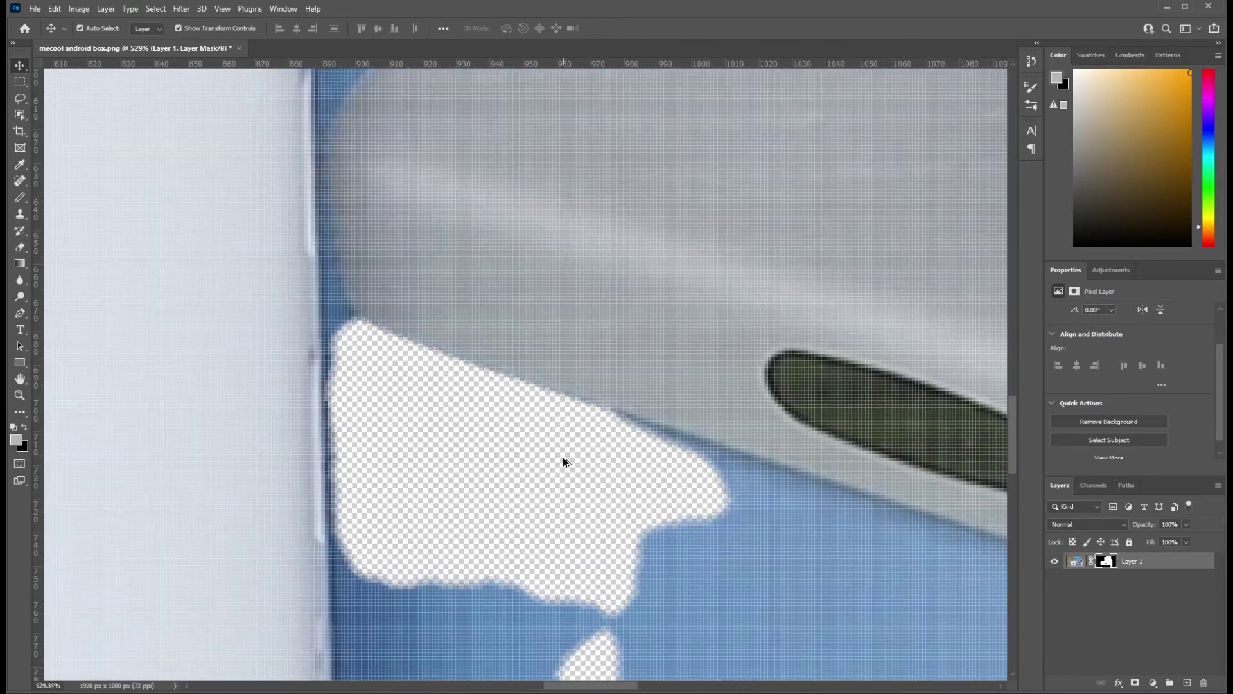
scroll(570, 469, "down", 8)
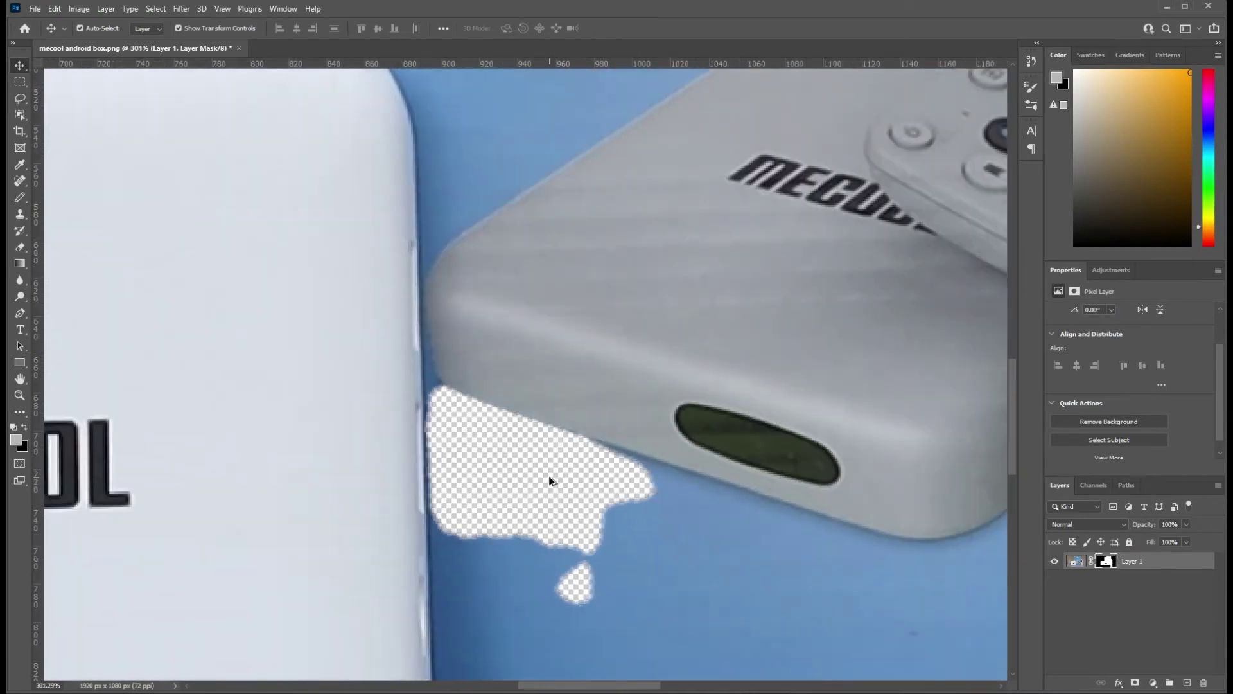
scroll(541, 479, "down", 3)
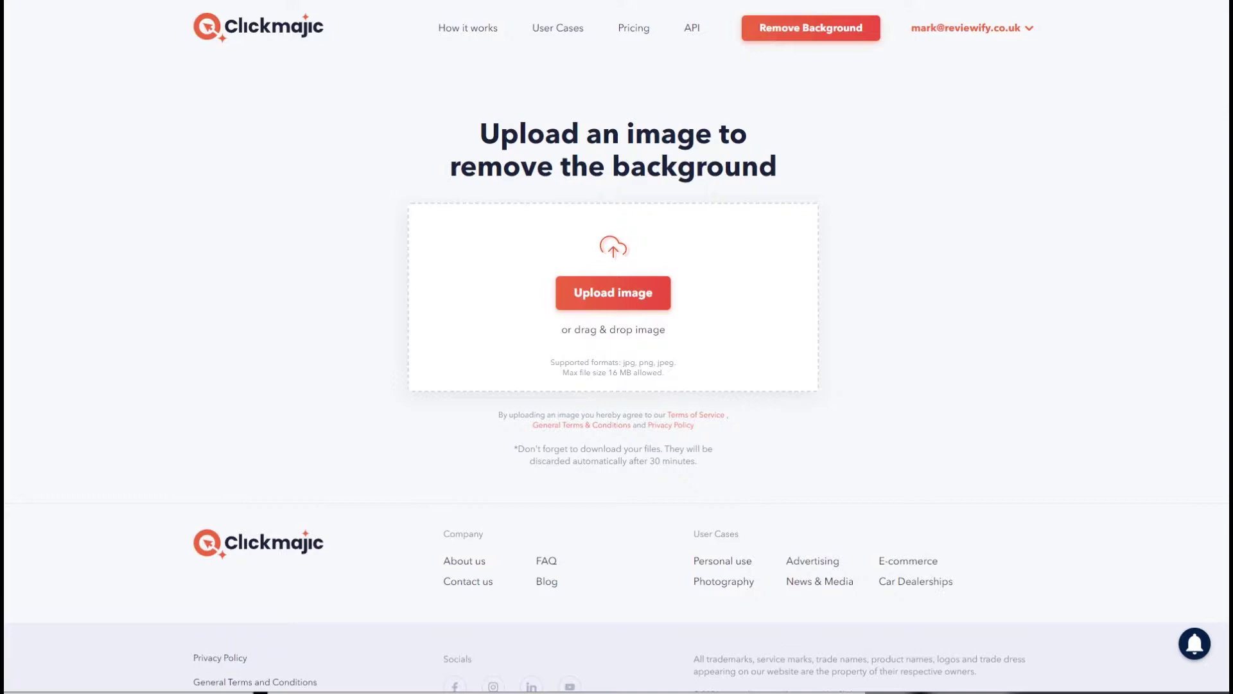
Step: Upload the photo of two fitness trackers held in hands so Clickmajic strips its grey background
left_click_drag(3, 308, 588, 299)
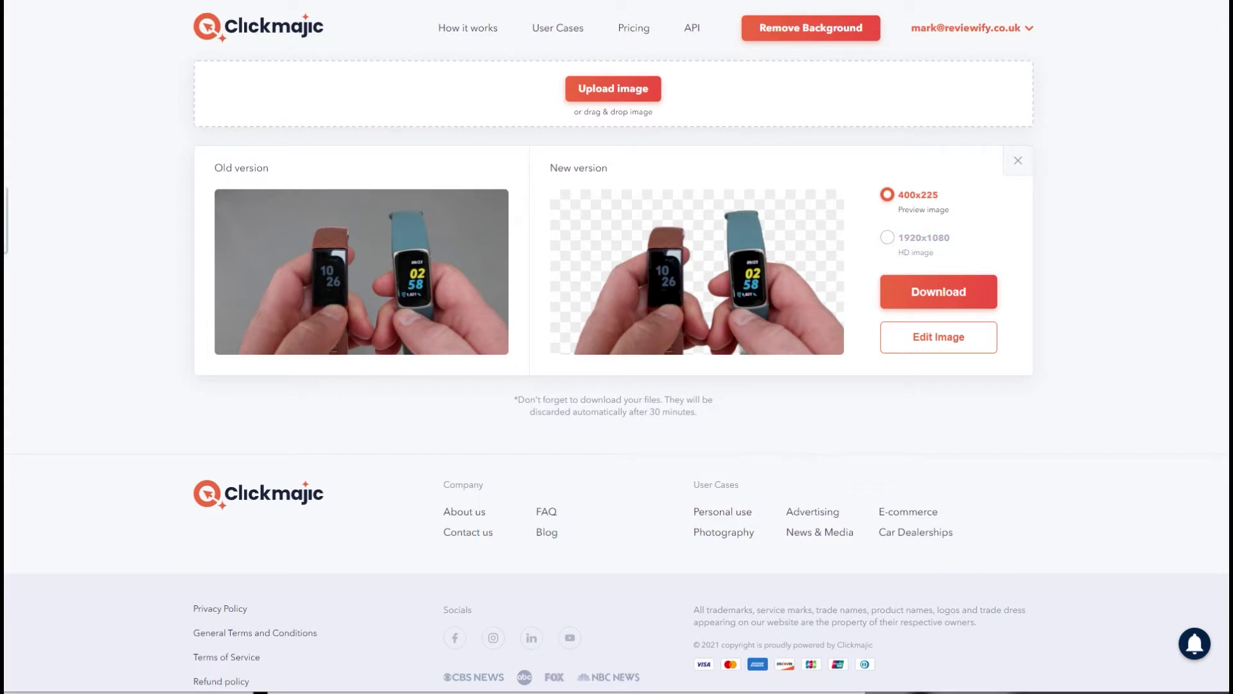
Step: Drop an oversized file, which is rejected as too big, then upload the denim-jacket portrait instead
left_click_drag(4, 257, 626, 85)
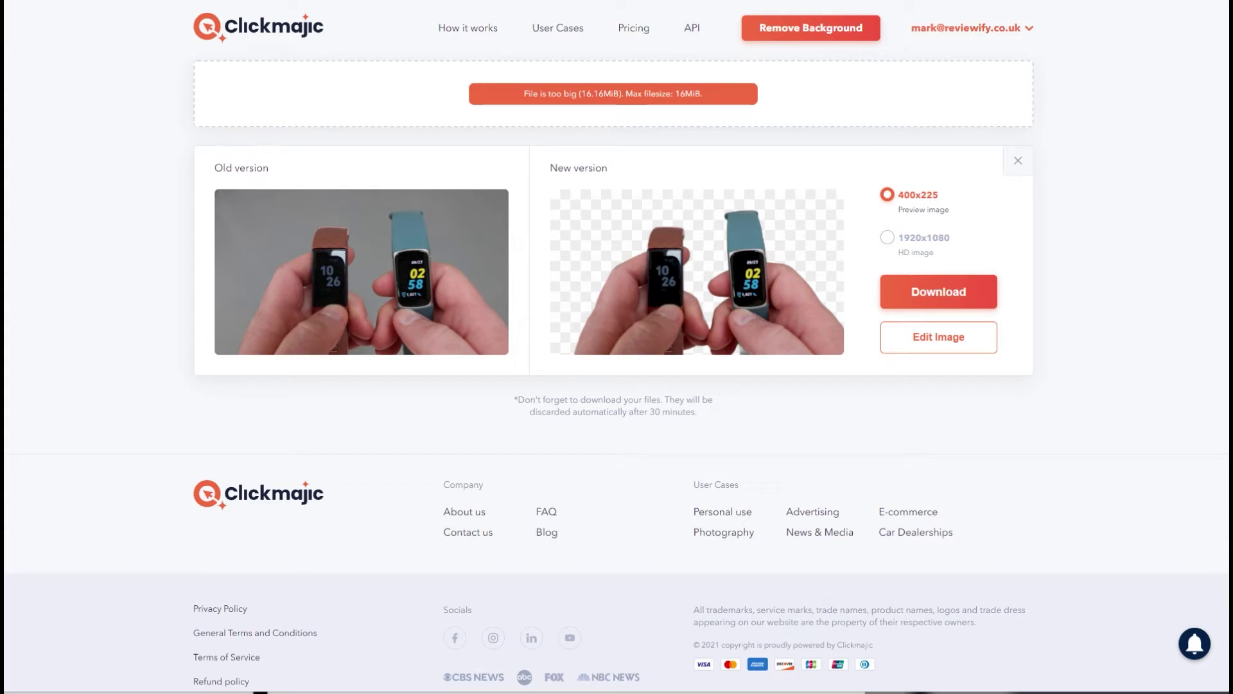
left_click_drag(437, 221, 555, 91)
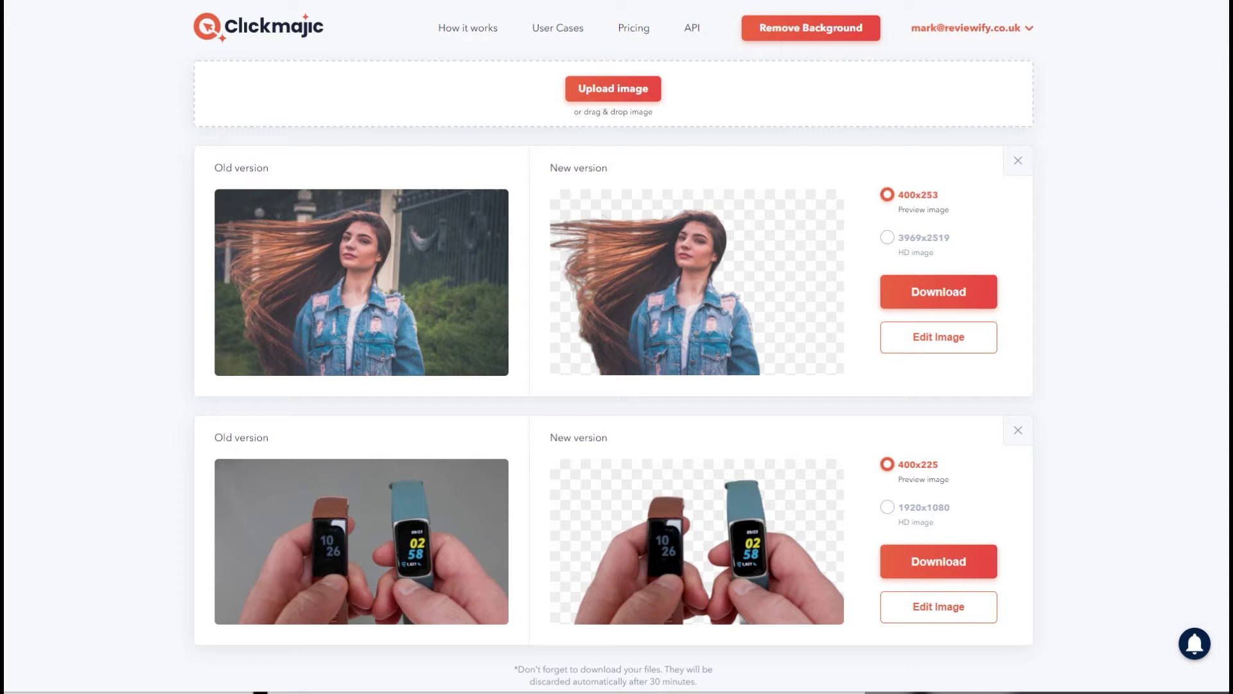
Step: Upload the headphones photo and the snowy beanie portrait for background removal
left_click_drag(578, 690, 578, 90)
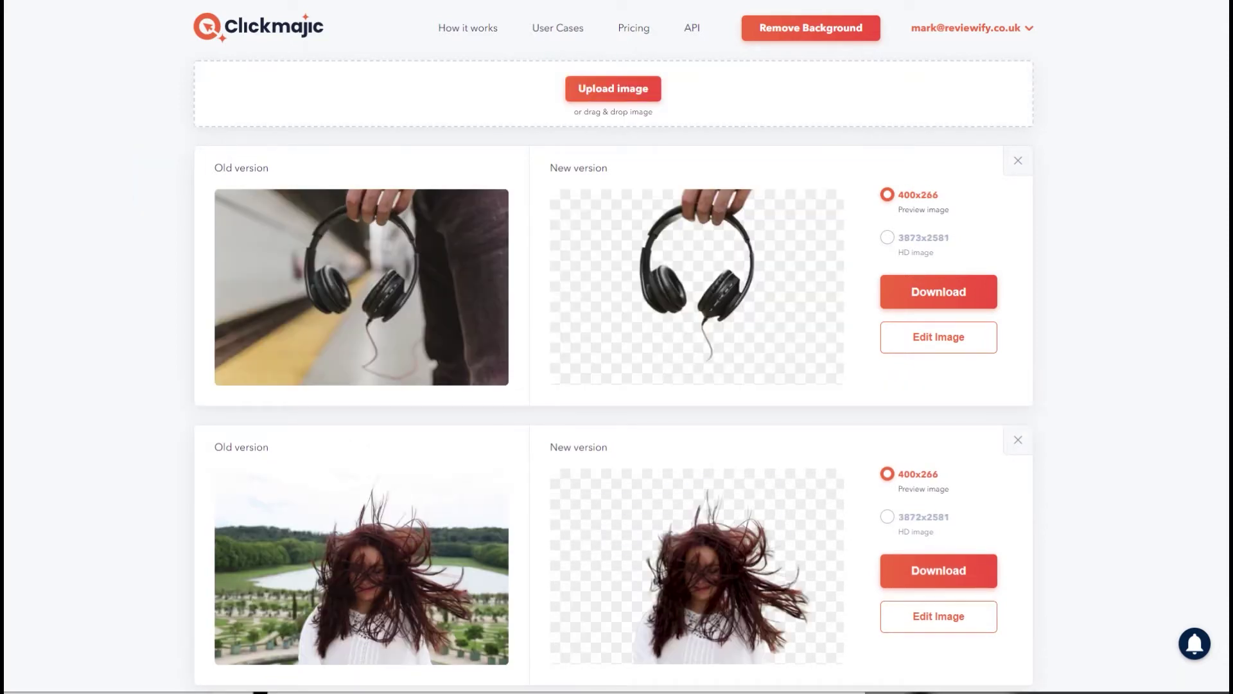
left_click_drag(758, 4, 758, 84)
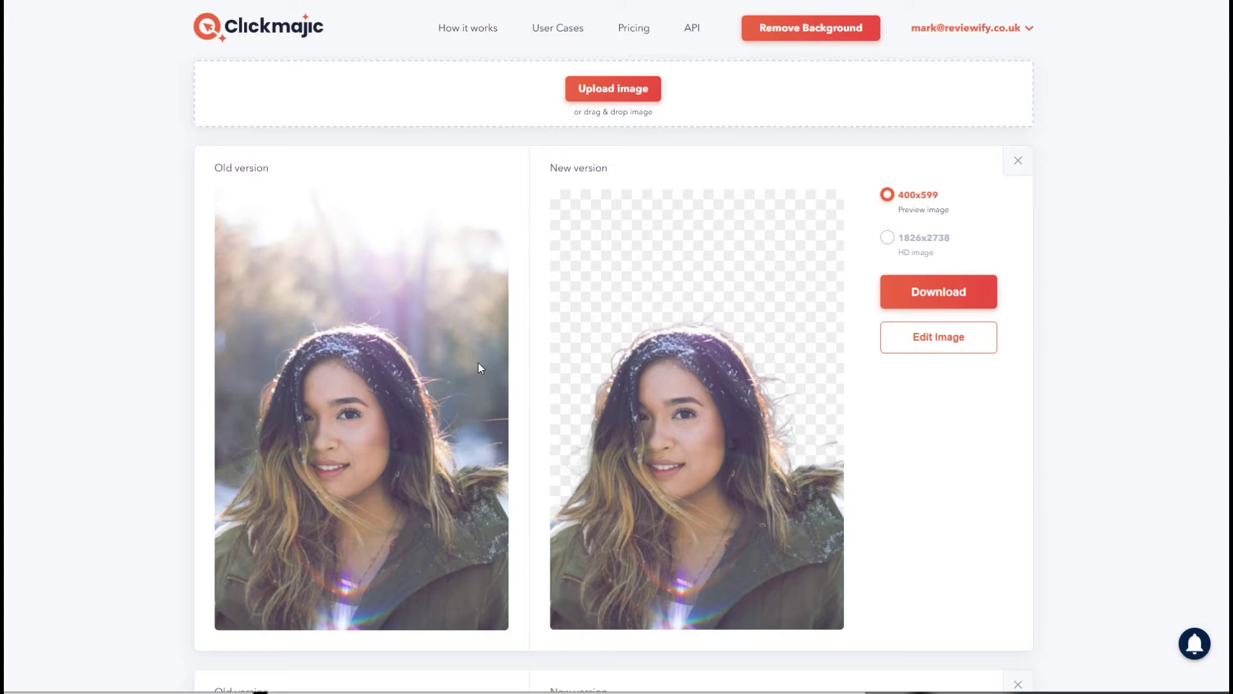
Step: Open the beanie portrait in Edit HD and try red, paint-splash, heart-sunset, moon and sunset backdrops
left_click(942, 344)
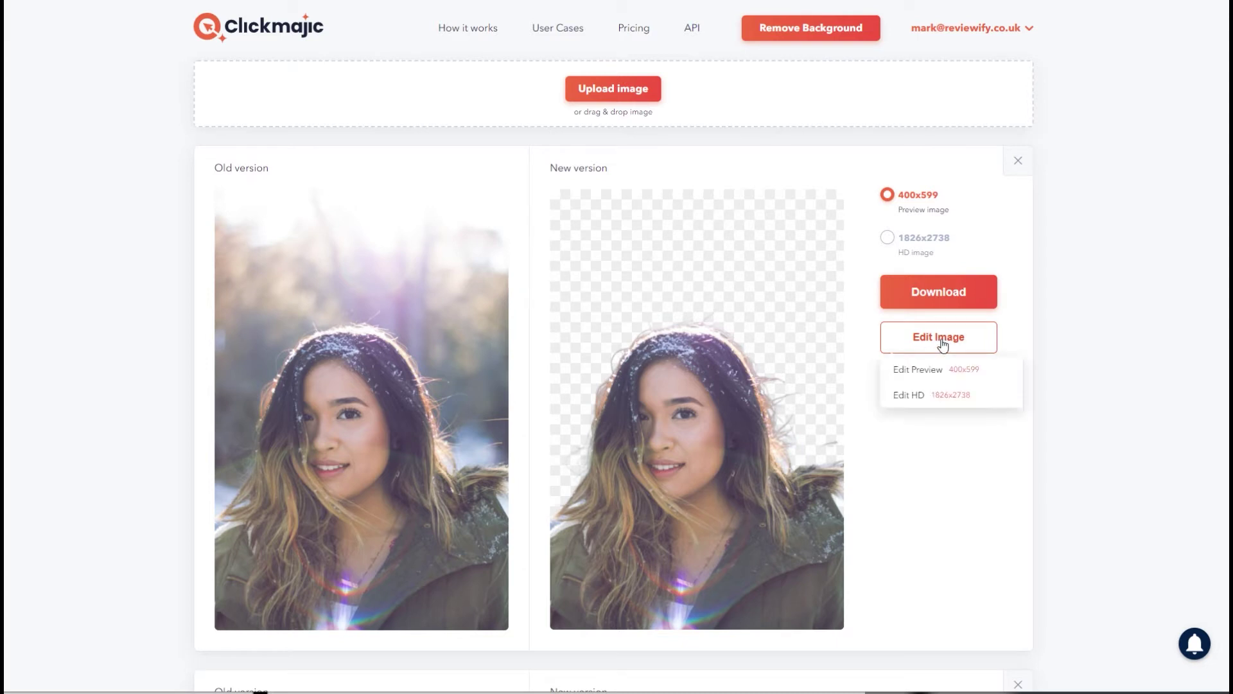
left_click(942, 395)
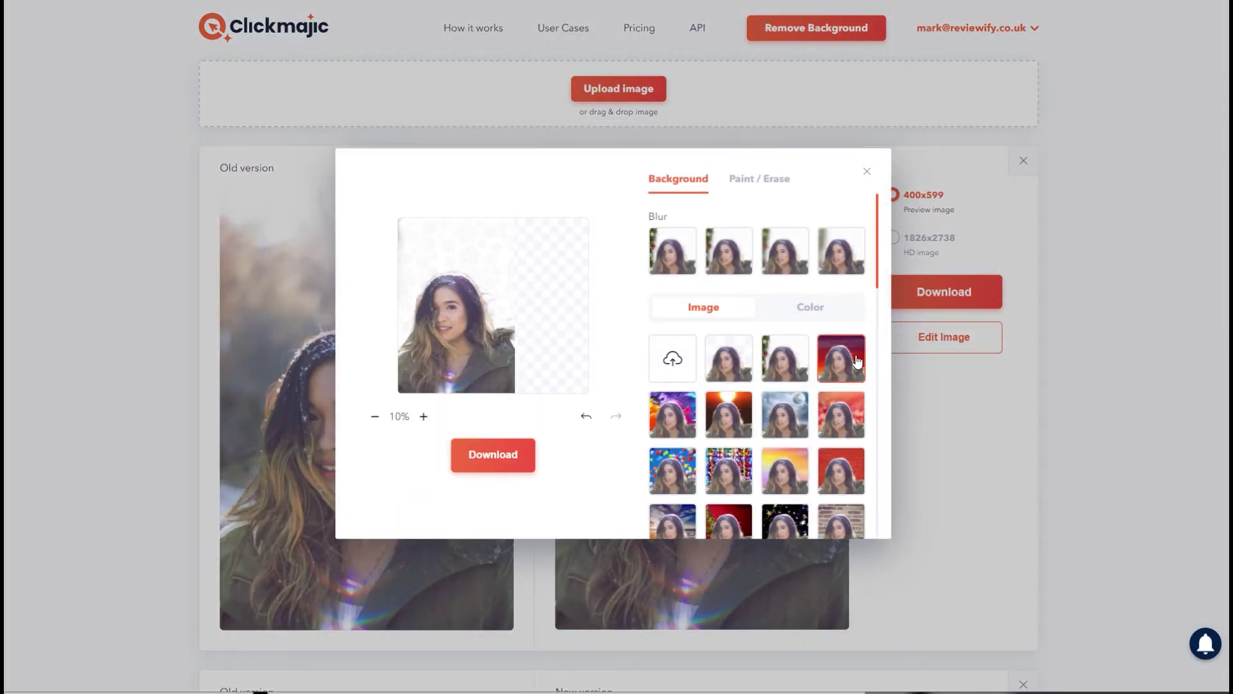
left_click(858, 360)
left_click(669, 417)
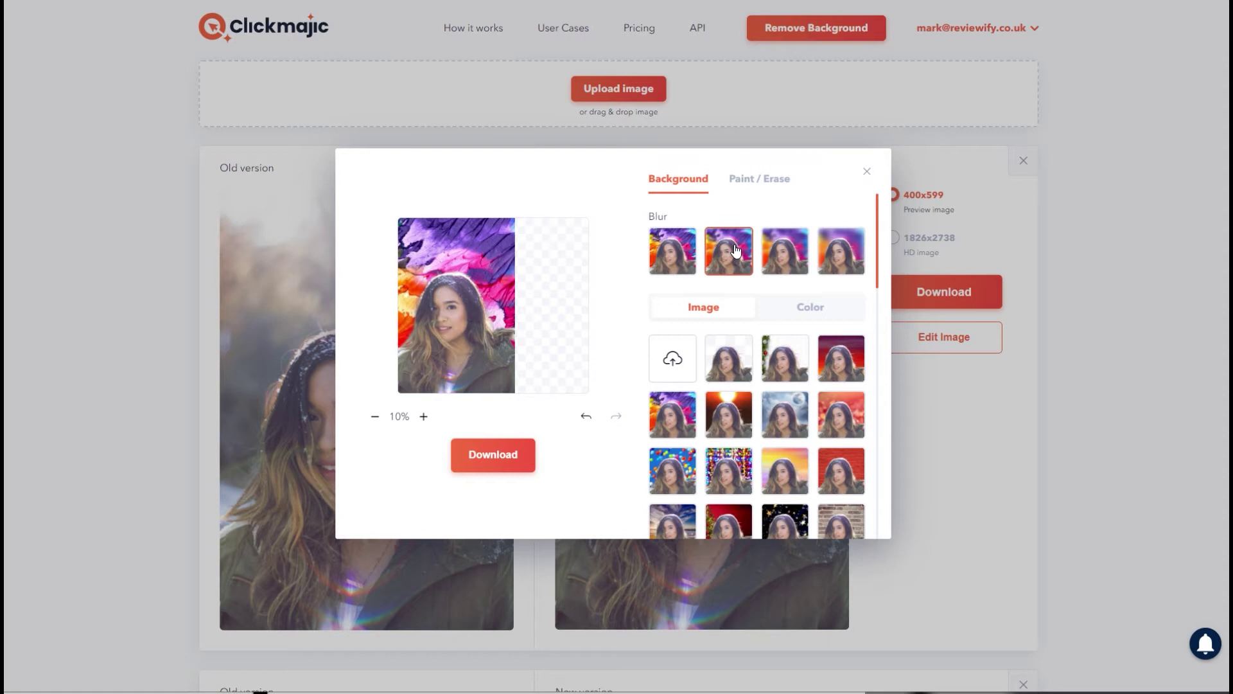
left_click(728, 414)
left_click(783, 422)
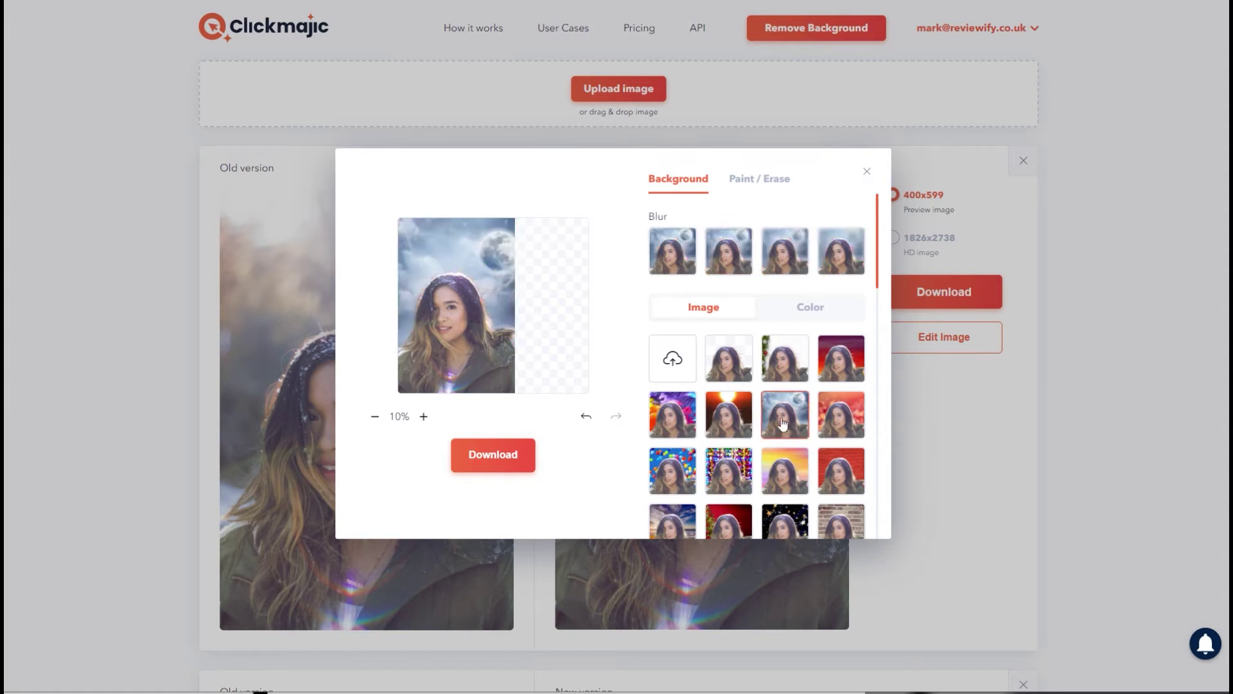
left_click(794, 477)
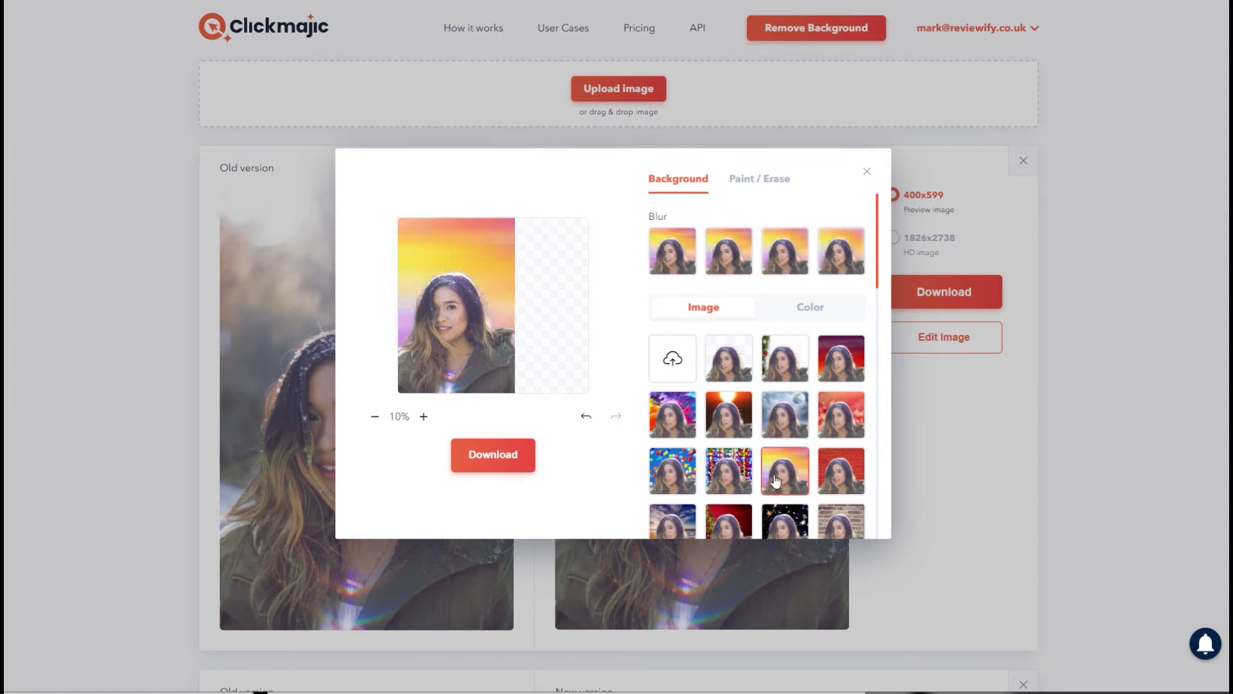
Step: Try the bokeh lights, red-and-black, purple flower, yellow snowflake and further image backdrops
left_click(737, 477)
scroll(735, 447, "down", 2)
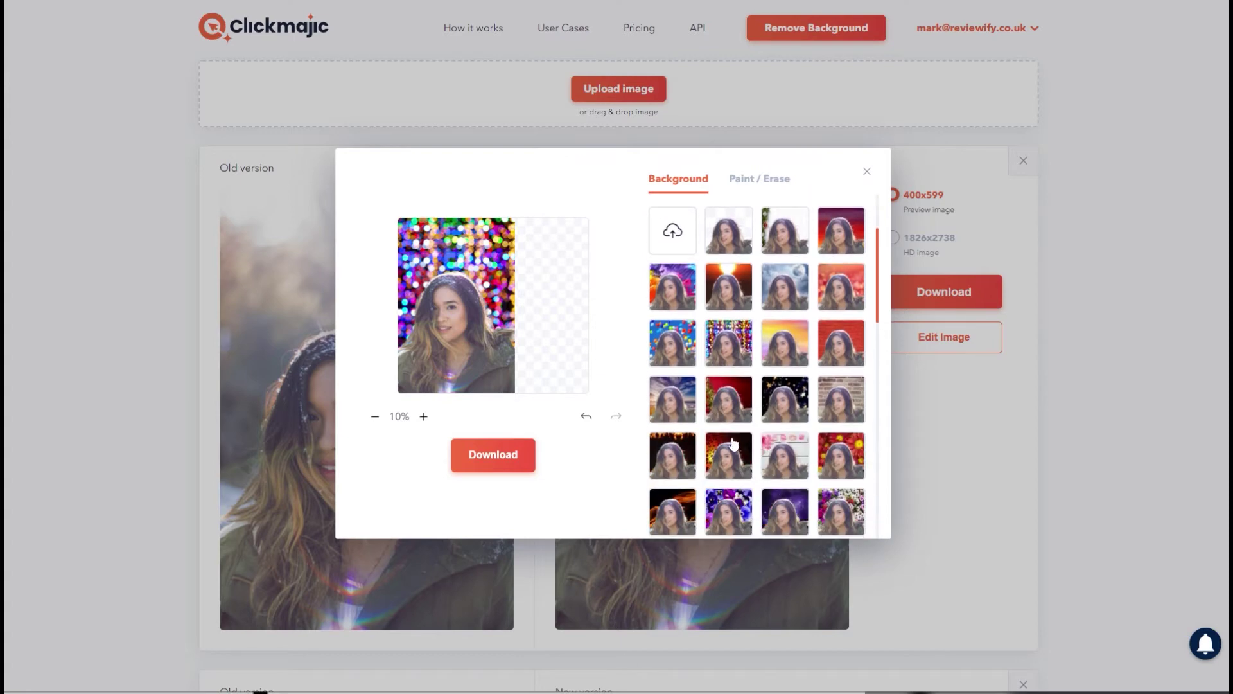
left_click(729, 457)
left_click(787, 514)
scroll(753, 443, "down", 3)
left_click(728, 424)
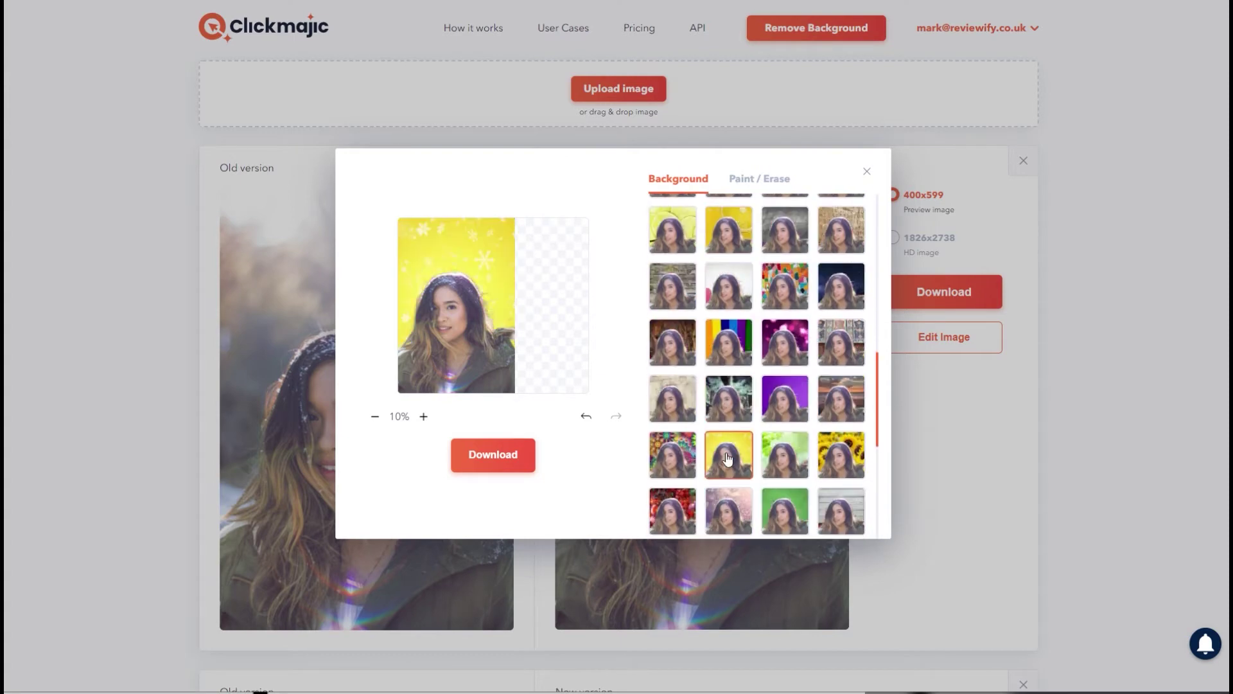
scroll(753, 444, "down", 1)
left_click(785, 435)
scroll(739, 449, "up", 5)
Step: Switch to plain colours, try cyan and lime, settle on orange, and bring up the Paint / Erase brushes
left_click(720, 469)
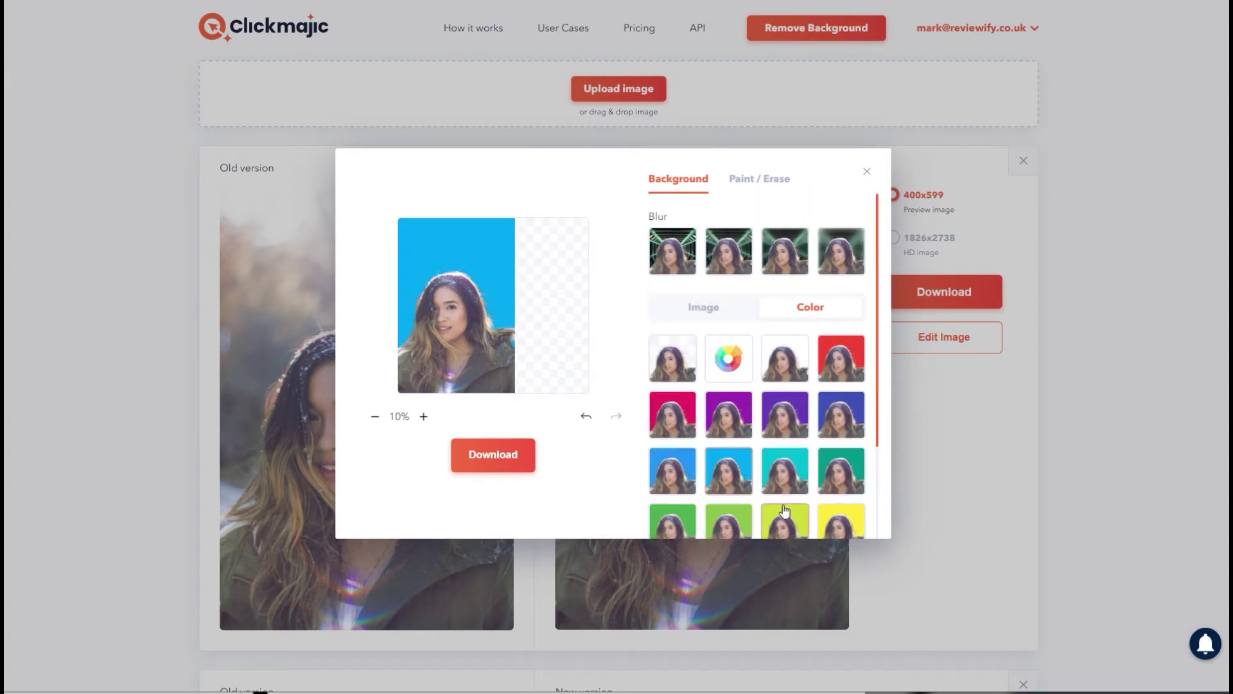
left_click(785, 468)
scroll(781, 449, "down", 3)
left_click(781, 403)
left_click(732, 458)
scroll(758, 492, "up", 3)
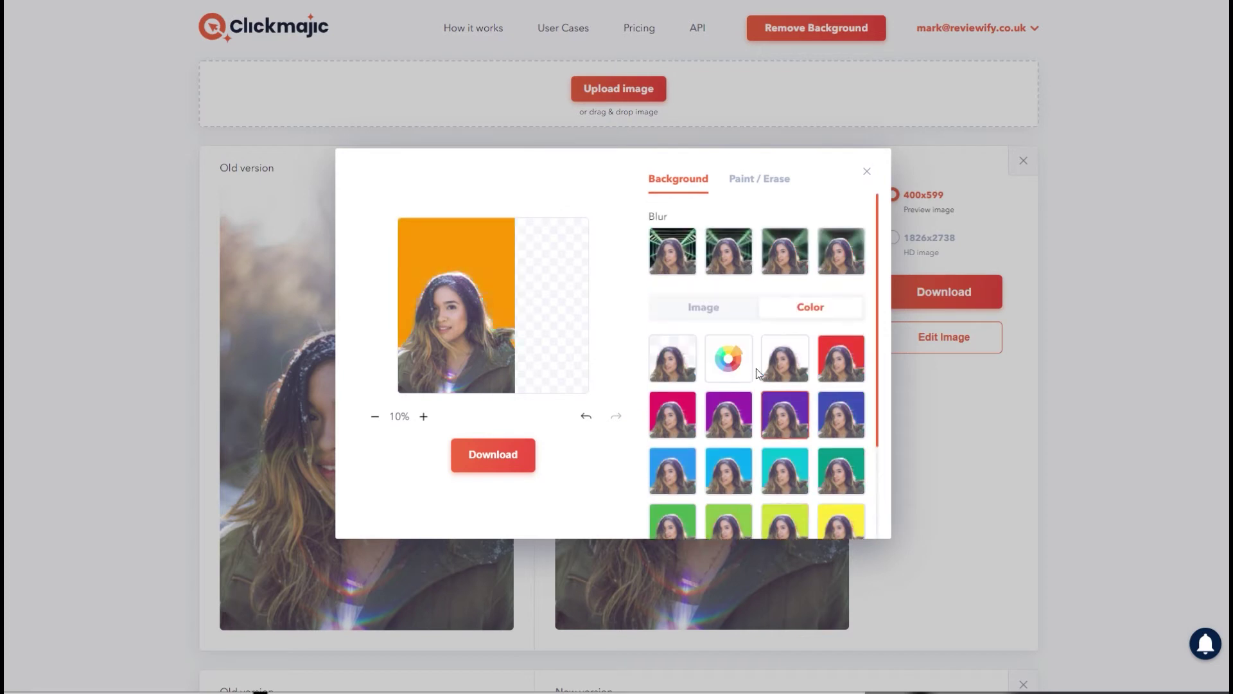
left_click(758, 180)
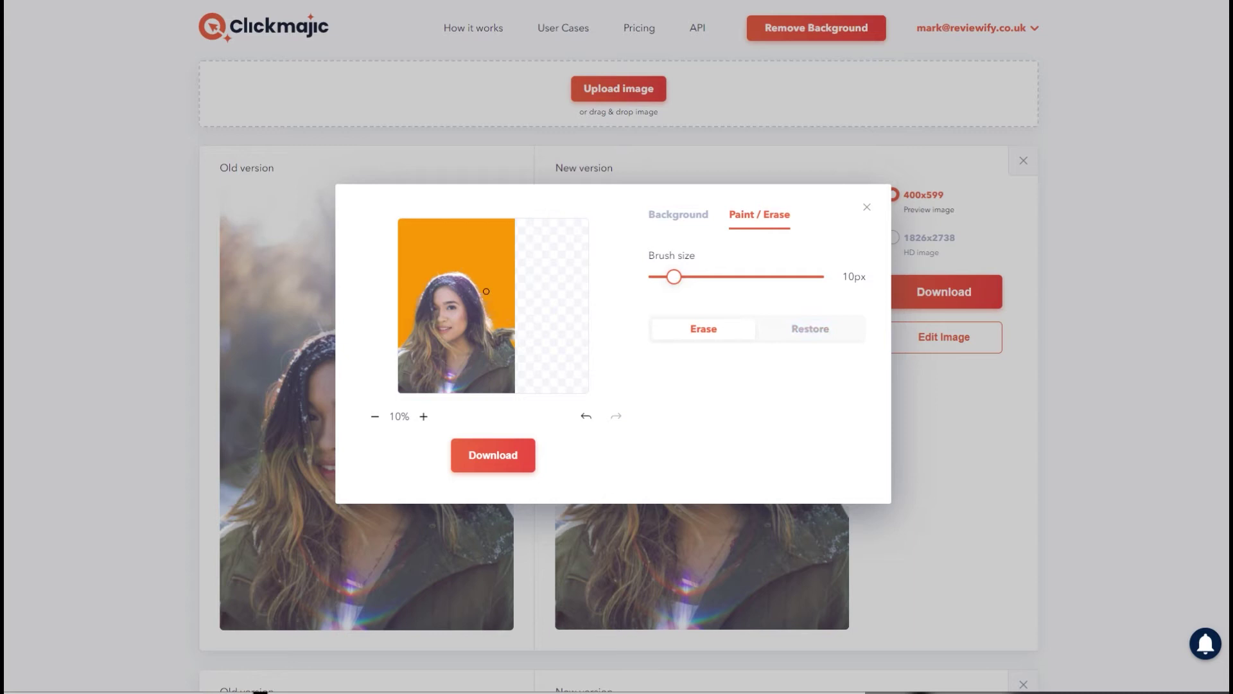
Step: Set a 30px brush in Restore mode and paint back a strip across the top of the portrait
left_click(785, 338)
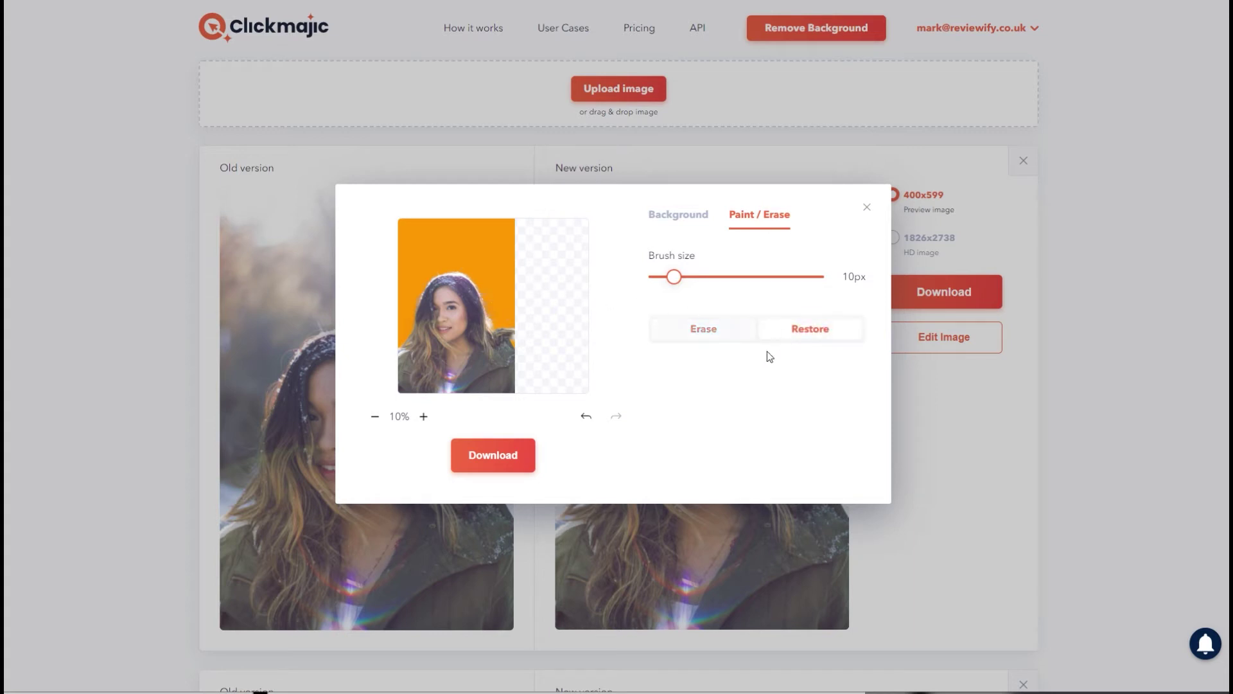
left_click(698, 328)
left_click_drag(673, 278, 745, 278)
left_click(794, 338)
mouse_move(404, 233)
left_mouse_down()
mouse_move(503, 250)
mouse_move(504, 234)
mouse_move(355, 240)
mouse_move(594, 234)
mouse_move(474, 271)
mouse_move(469, 253)
left_mouse_up()
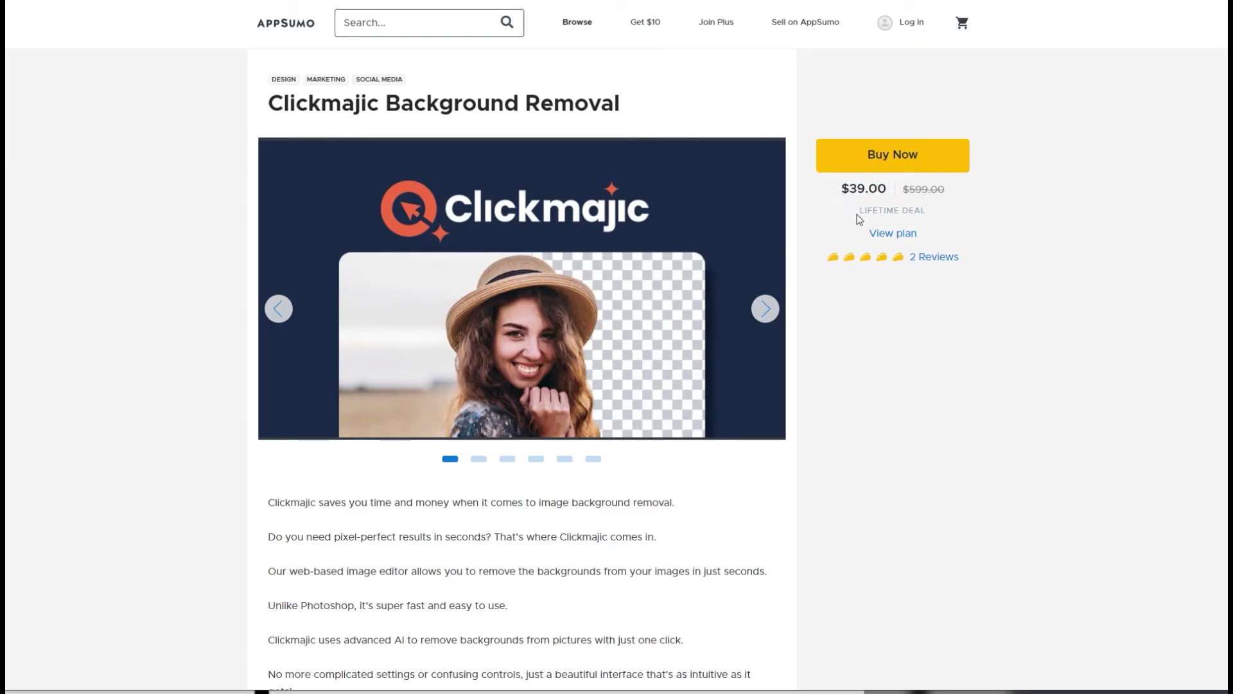
Step: Jump to the $39 plan details and highlight the '30 Credits Each Month' and 'stack up to 3 codes' lines
left_click(887, 239)
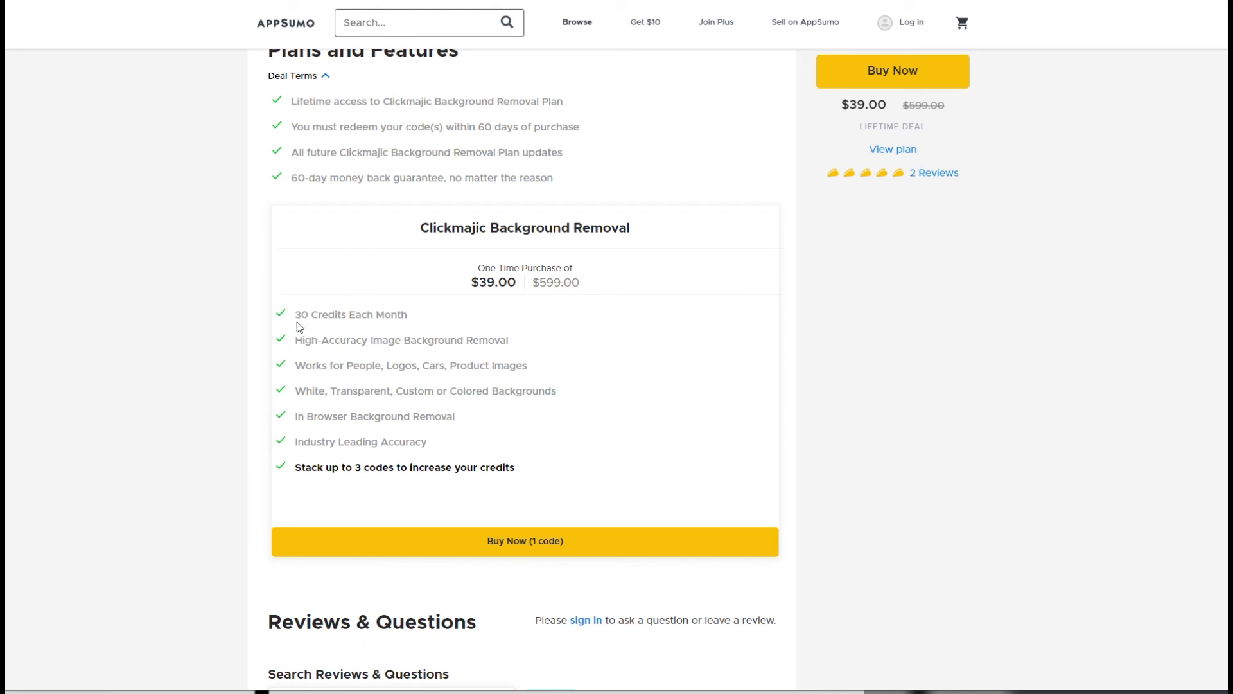
left_click_drag(297, 316, 406, 321)
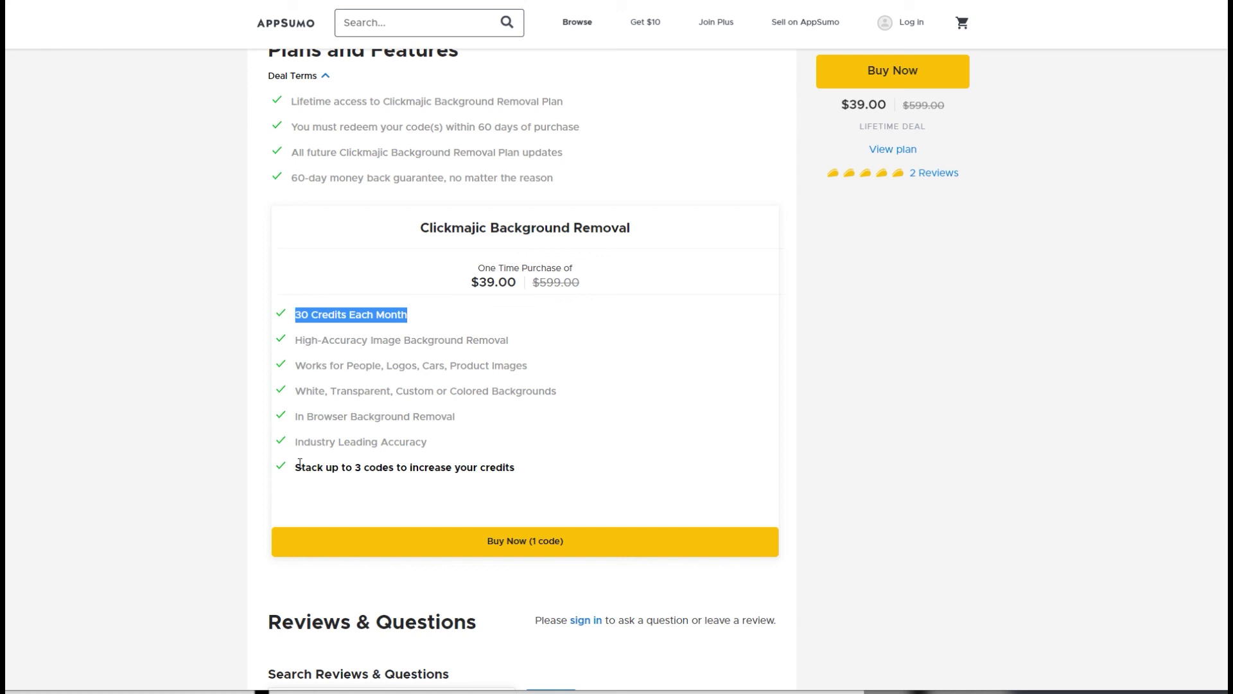
left_click_drag(292, 469, 519, 475)
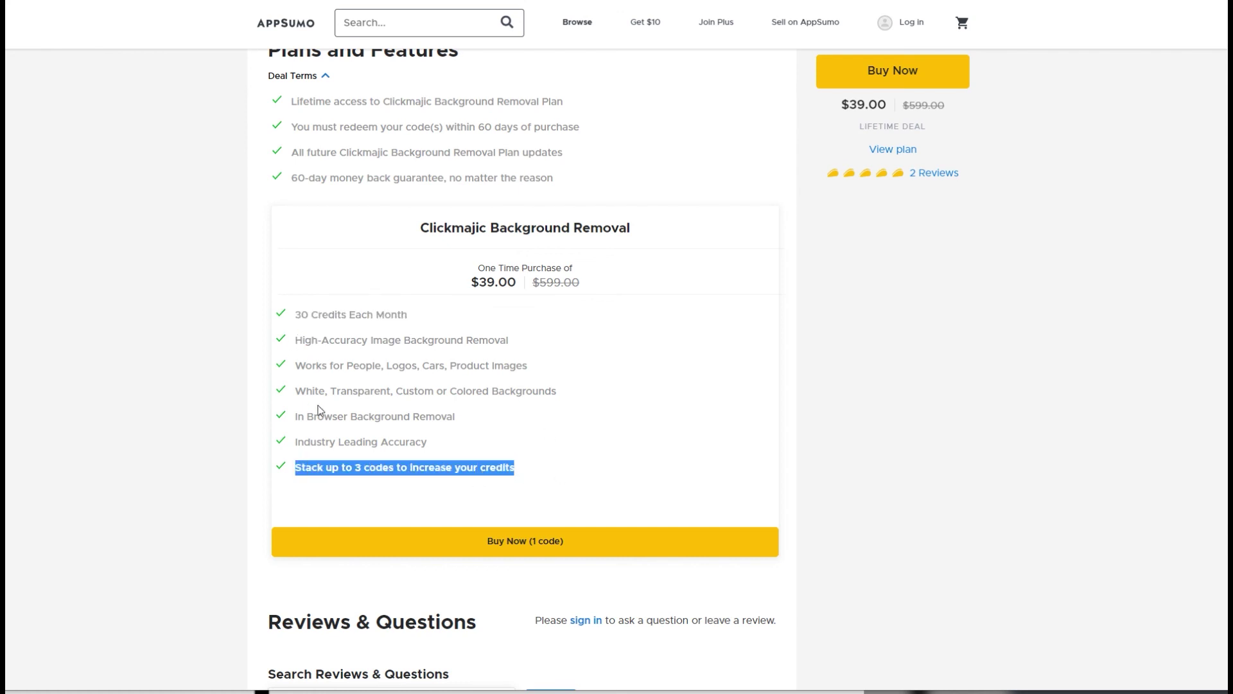
left_click(700, 447)
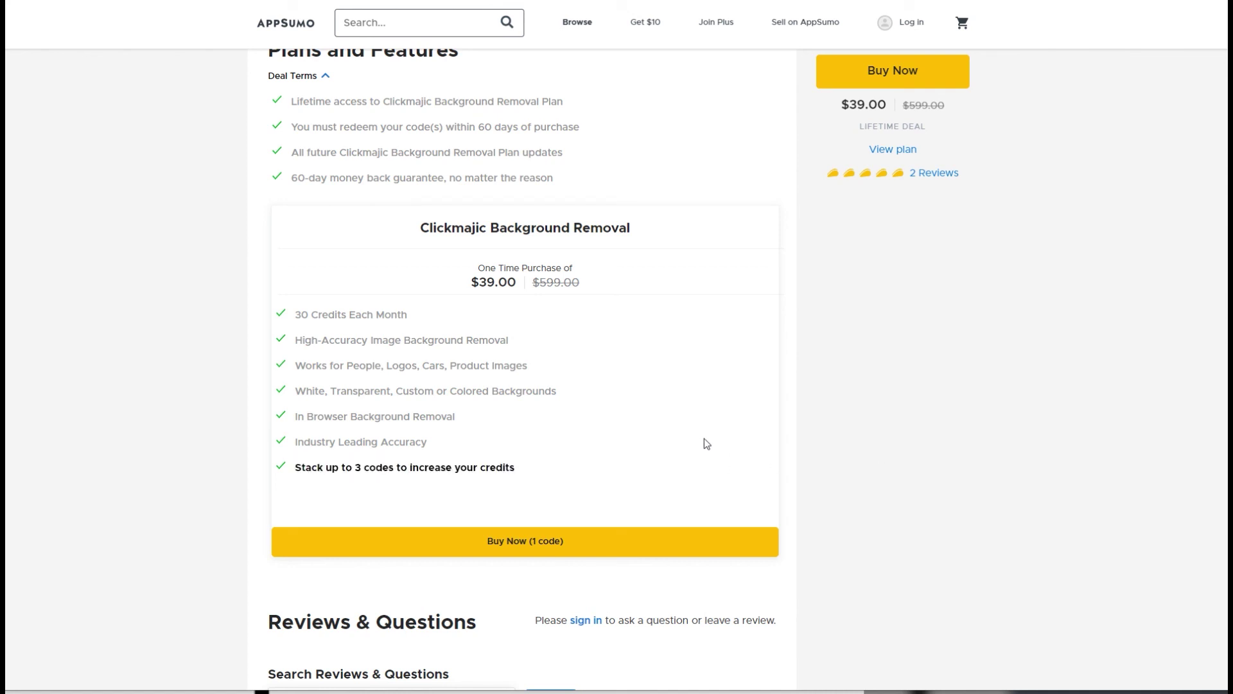